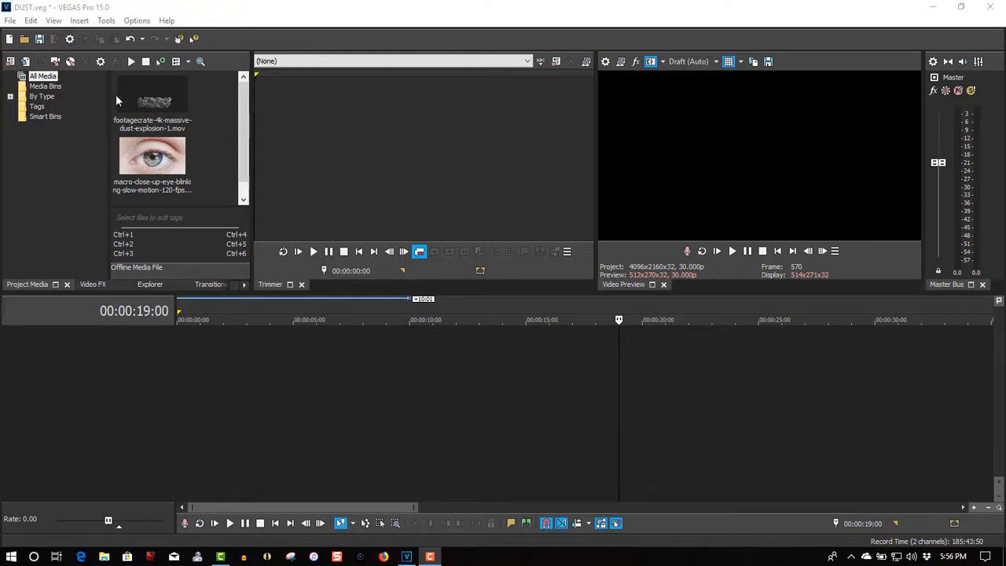
Place the footagecrate-4k-massive-dust-explosion-1.mov clip at the start of the timeline and set its alpha channel to Straight (unmatted).
click(142, 102)
drag(142, 103, 174, 354)
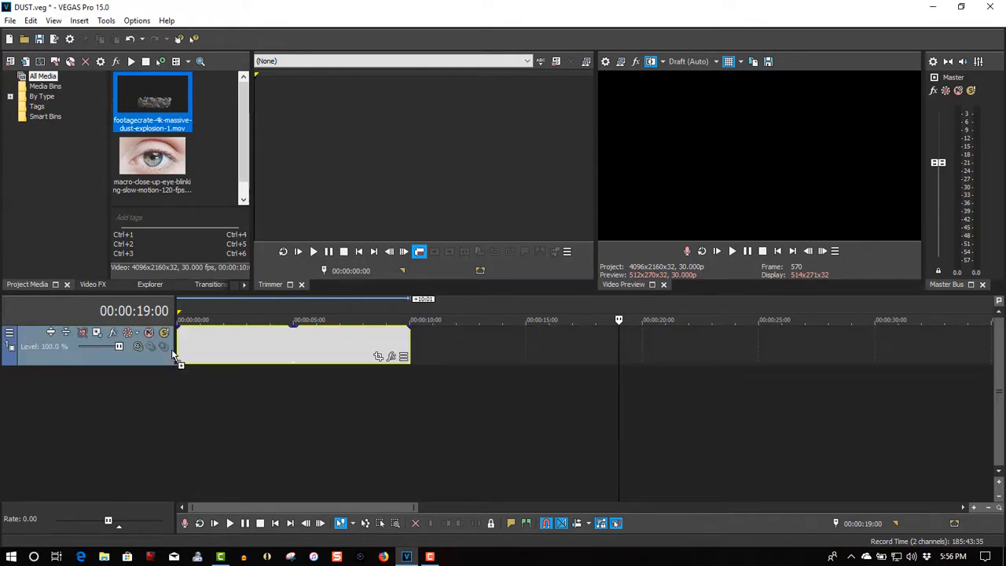
right_click(278, 346)
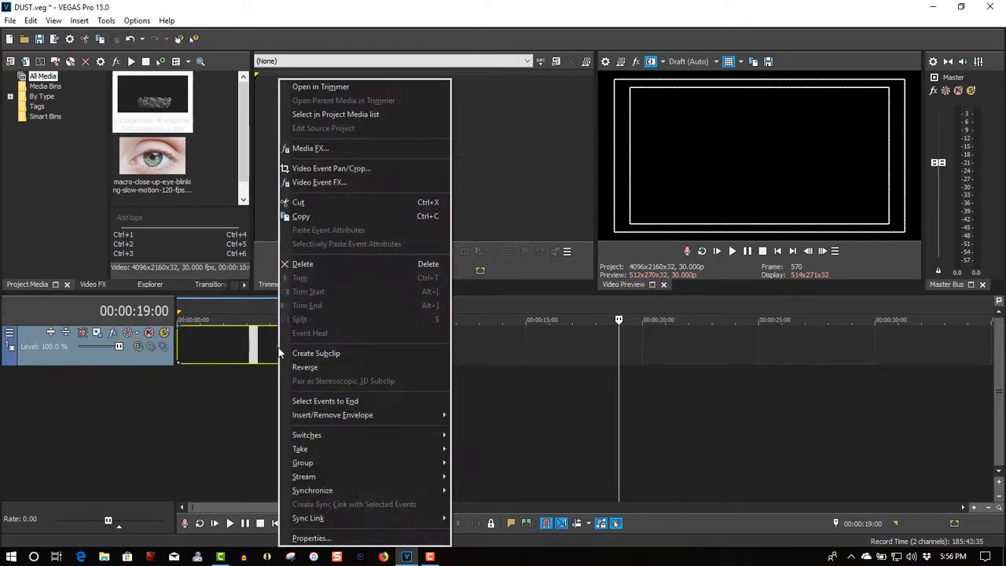
click(311, 540)
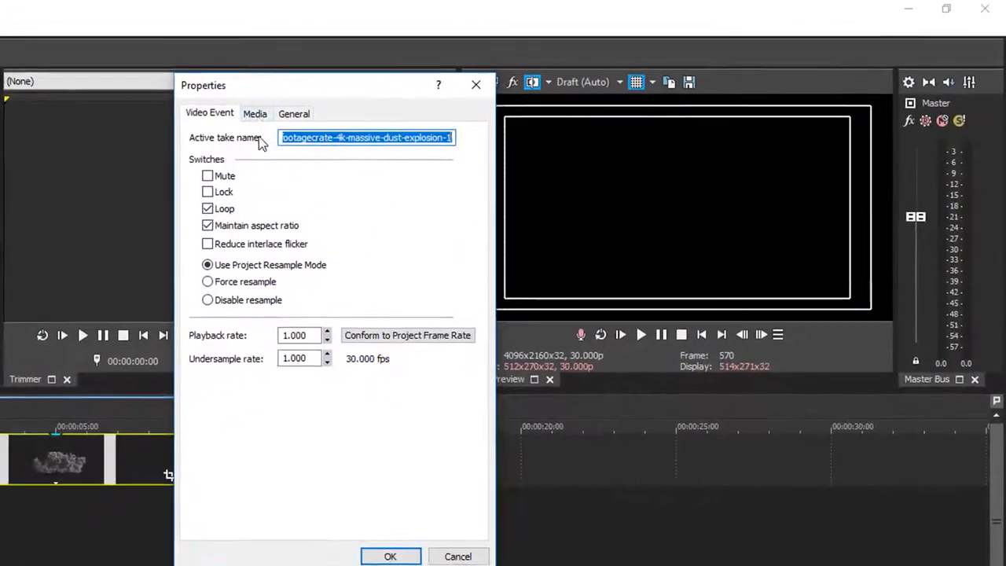
click(255, 116)
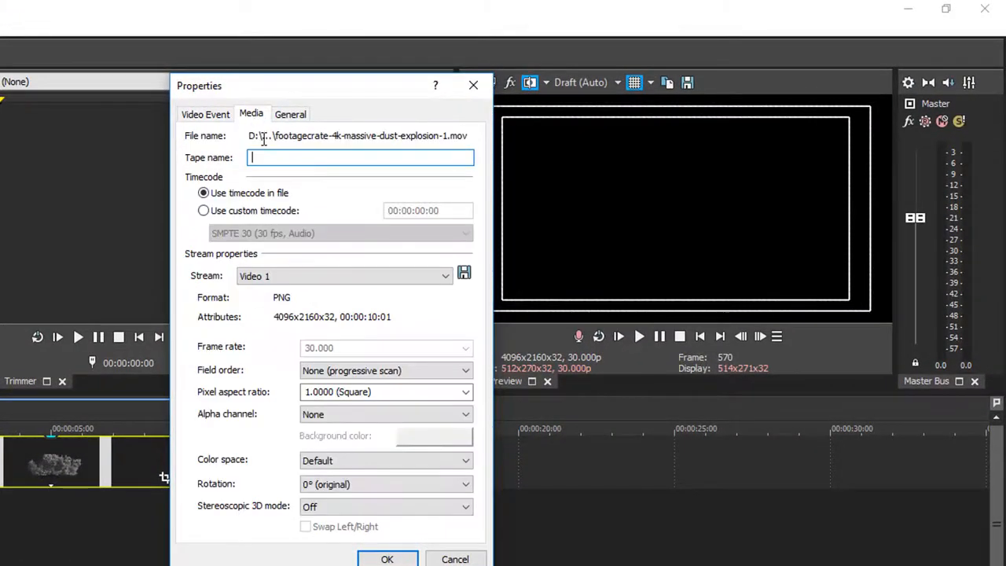
click(325, 417)
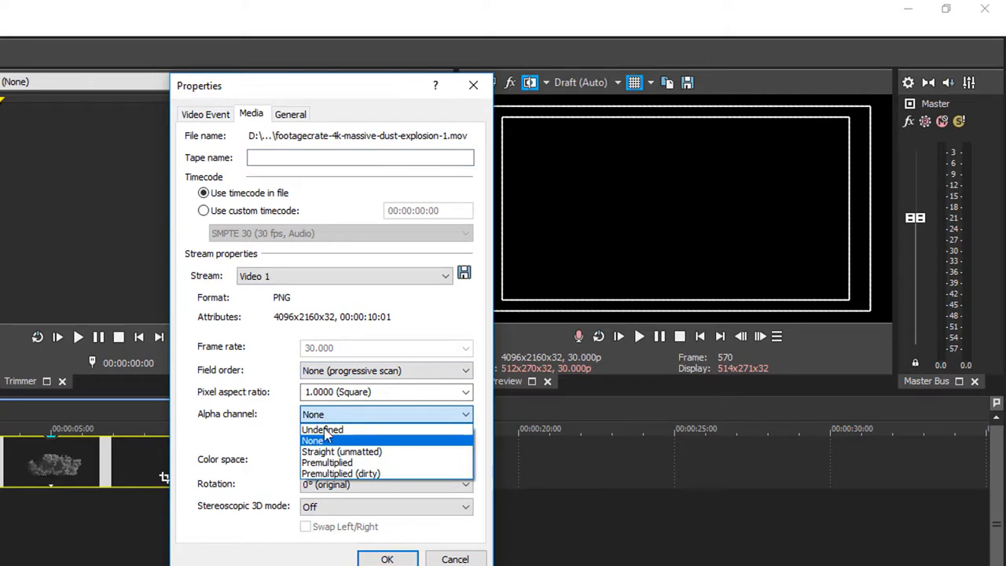
click(325, 453)
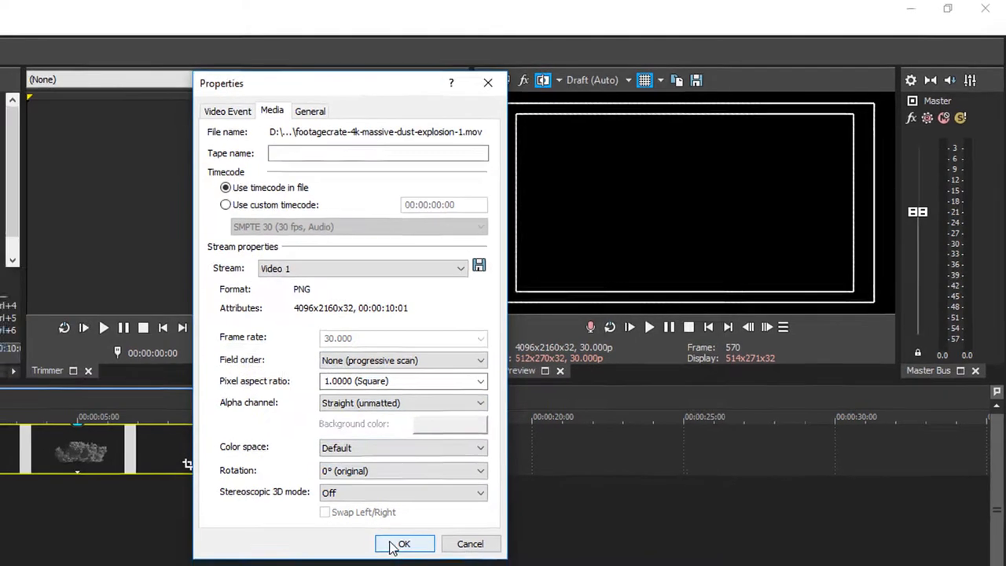
click(386, 559)
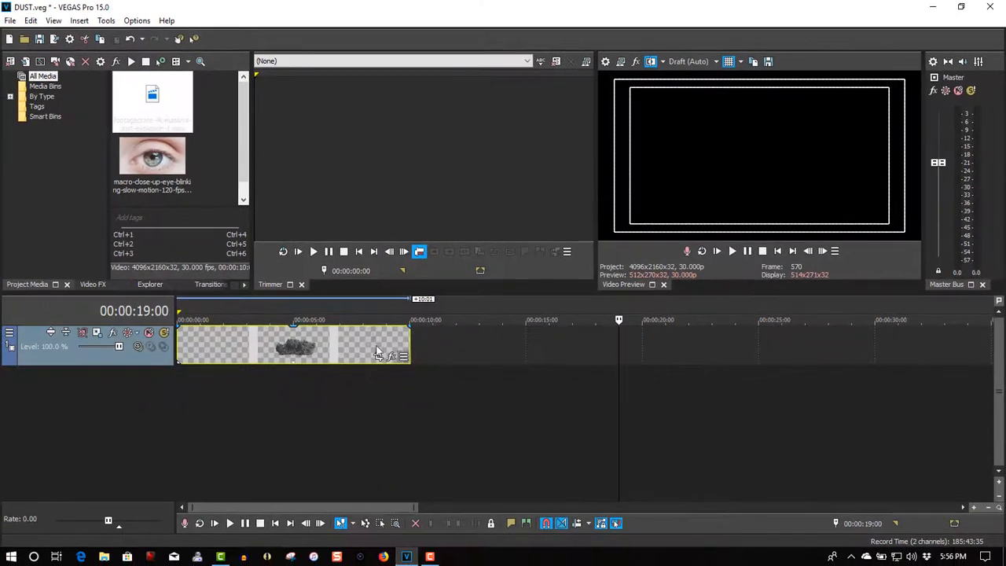
click(290, 318)
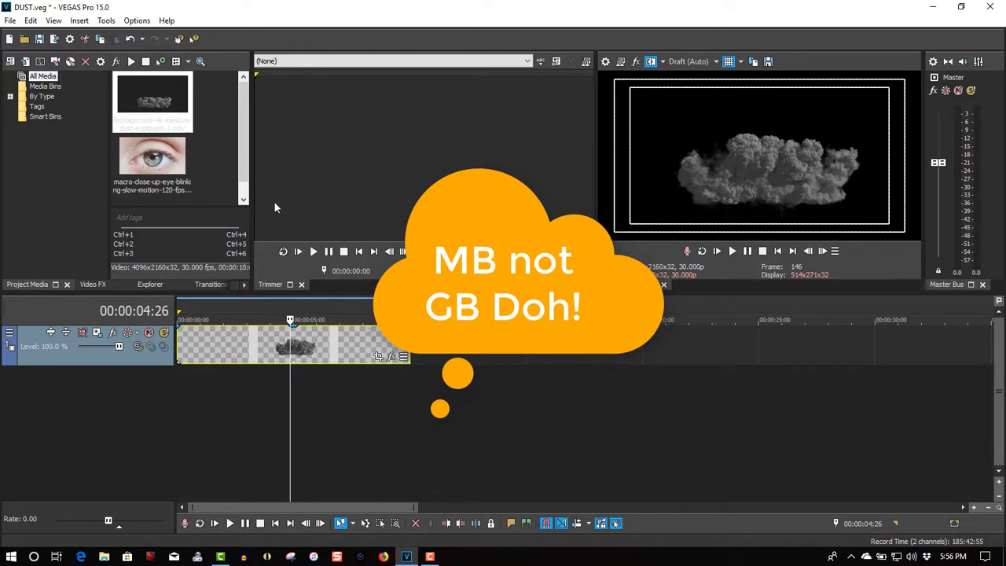
Add a default (Legacy) Text generator on a new track below the dust clip, starting at about 2 seconds.
drag(243, 127, 246, 104)
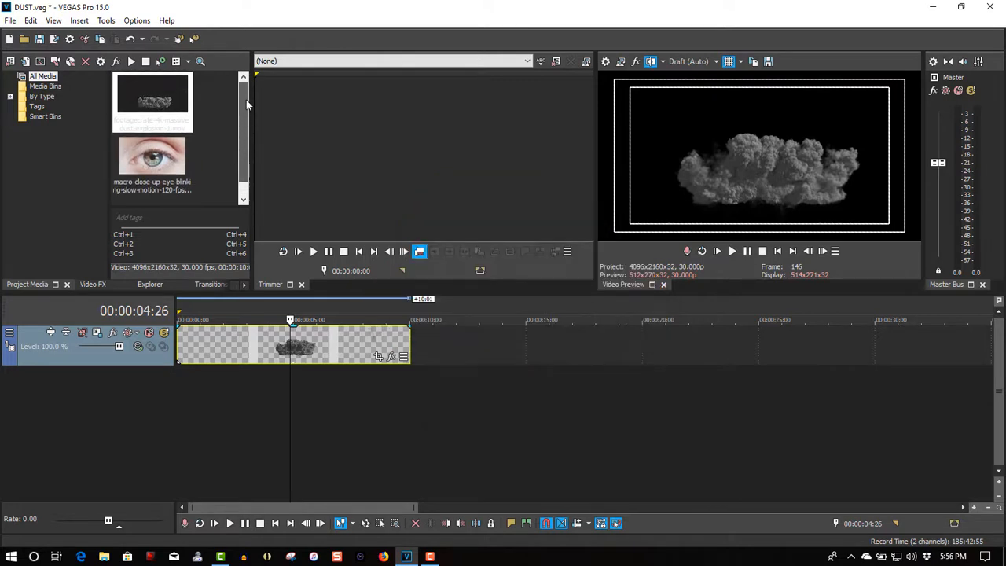
click(244, 285)
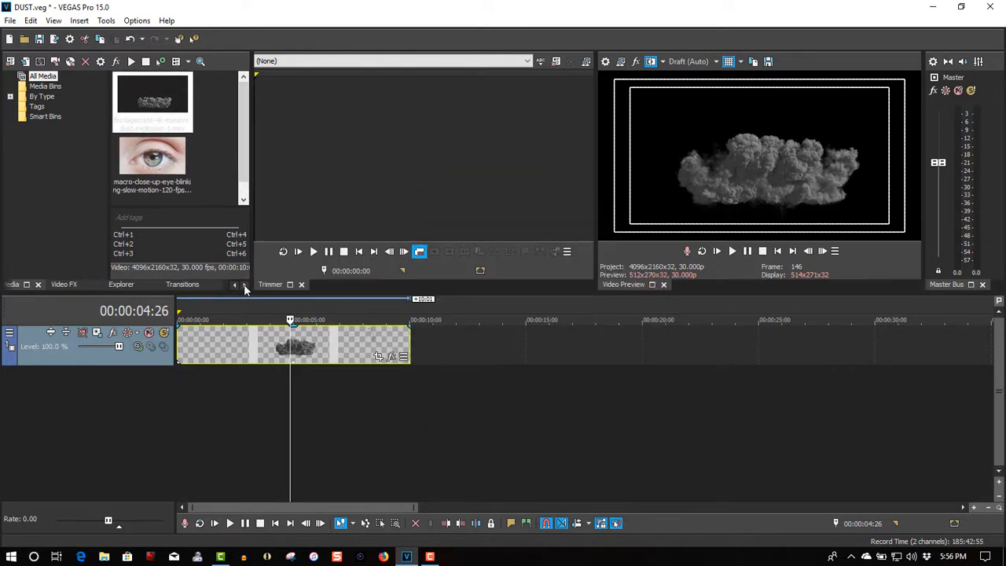
click(245, 285)
click(171, 284)
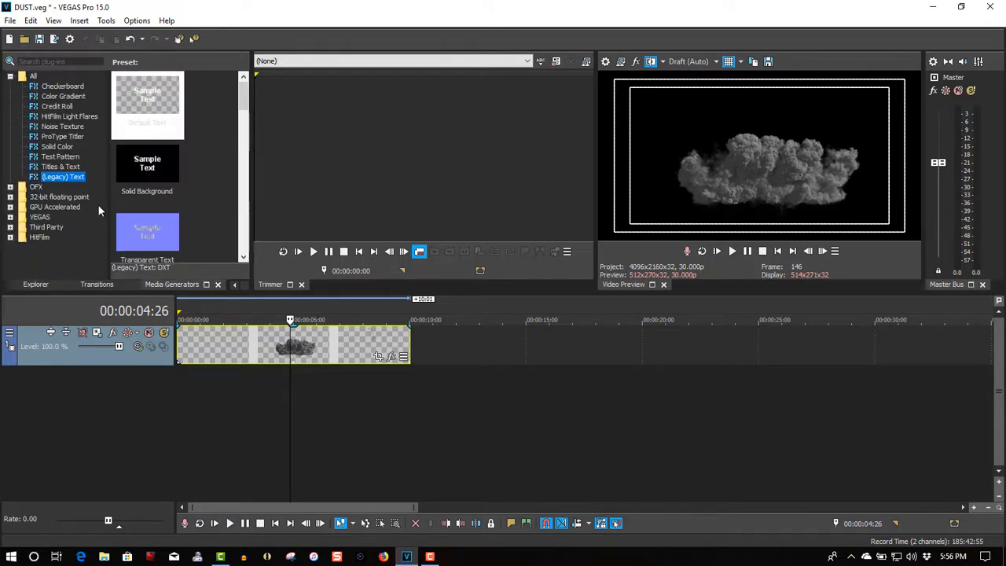
drag(62, 182, 238, 385)
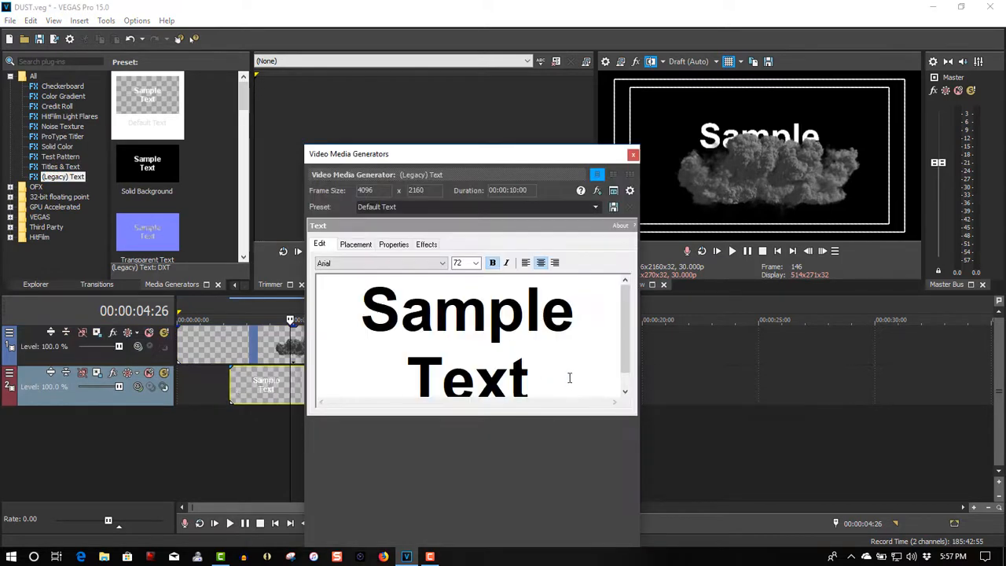
Replace the sample text with EYES and set its font to Impact.
drag(568, 377, 321, 263)
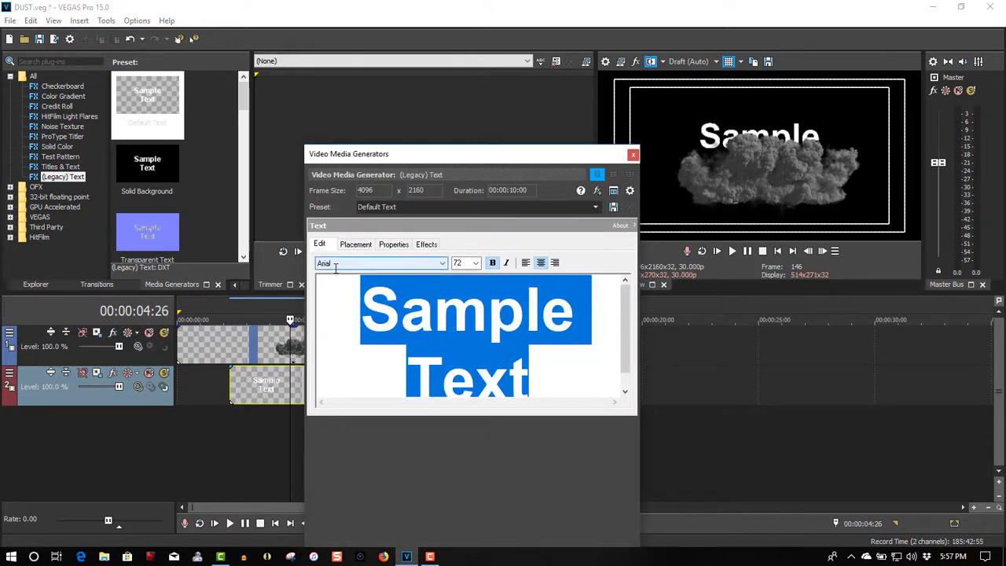
text(EY)
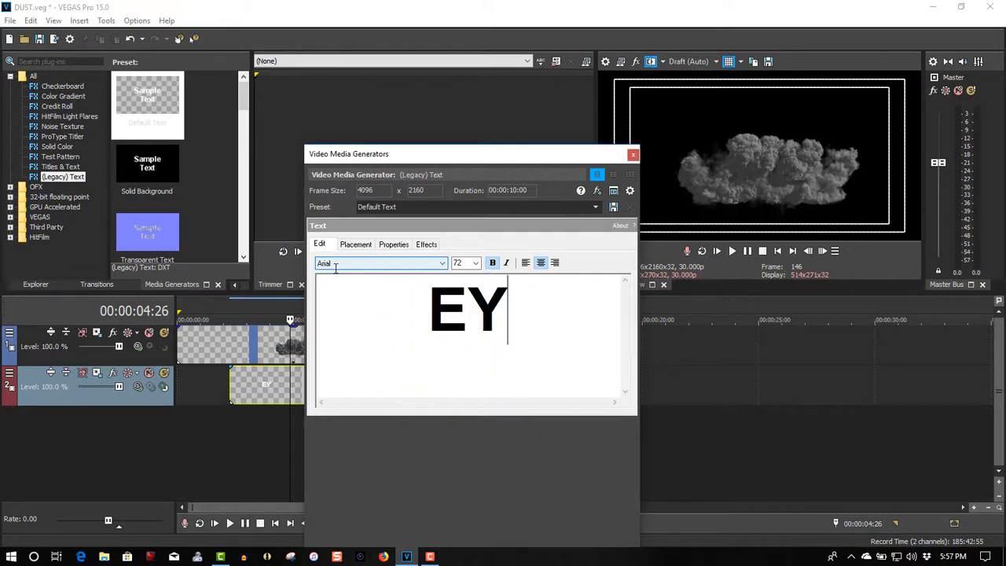
text(ES)
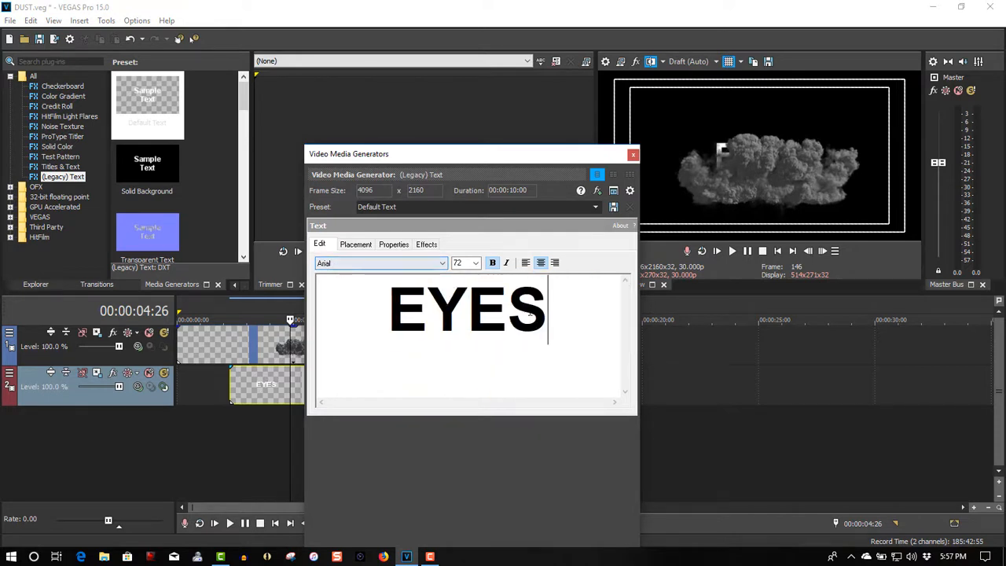
key(ctrl+a)
click(442, 263)
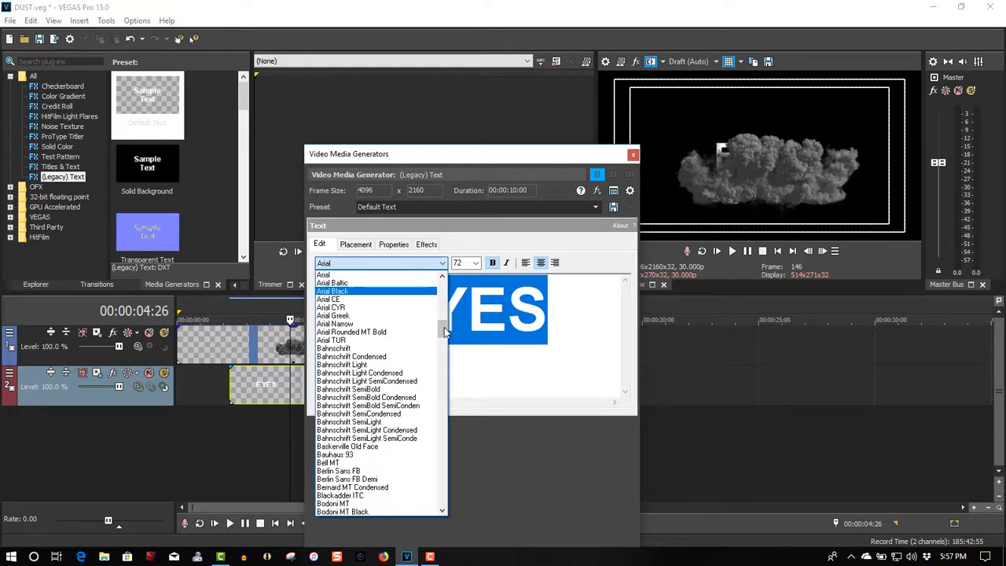
drag(444, 327, 452, 408)
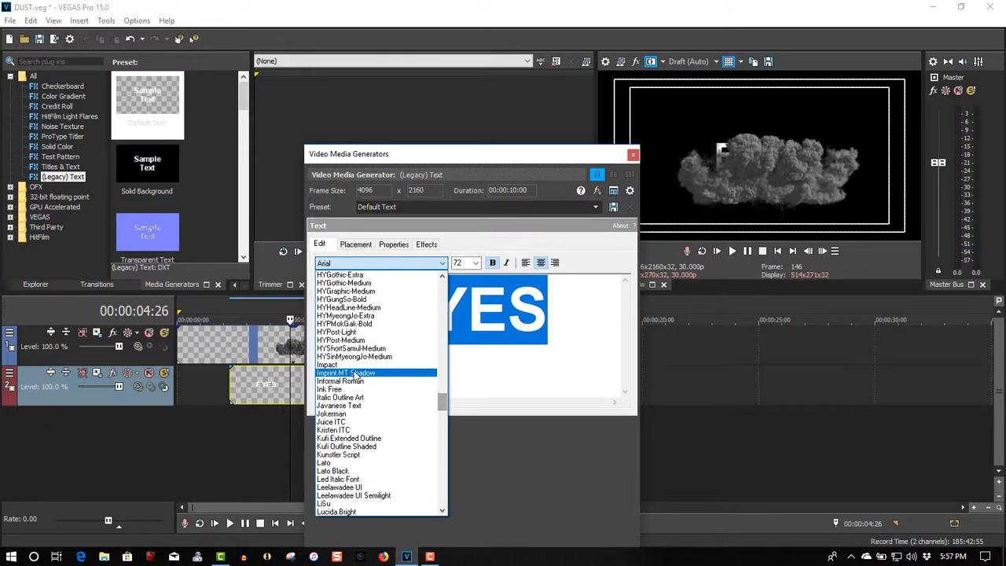
click(338, 365)
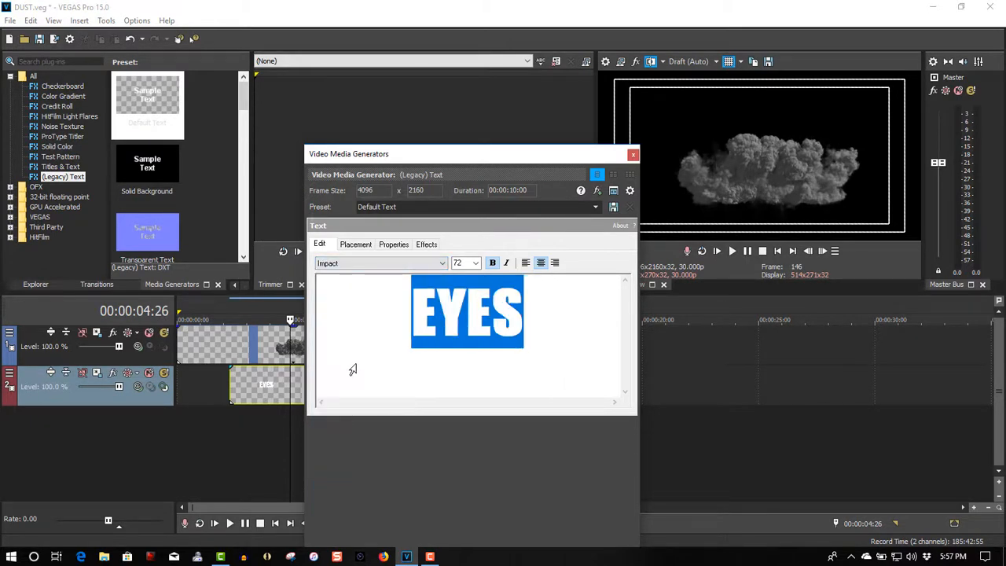
Move the dust clip to start at about 21 seconds and place the EYES text at about X 0.009, Y 0.261.
click(366, 246)
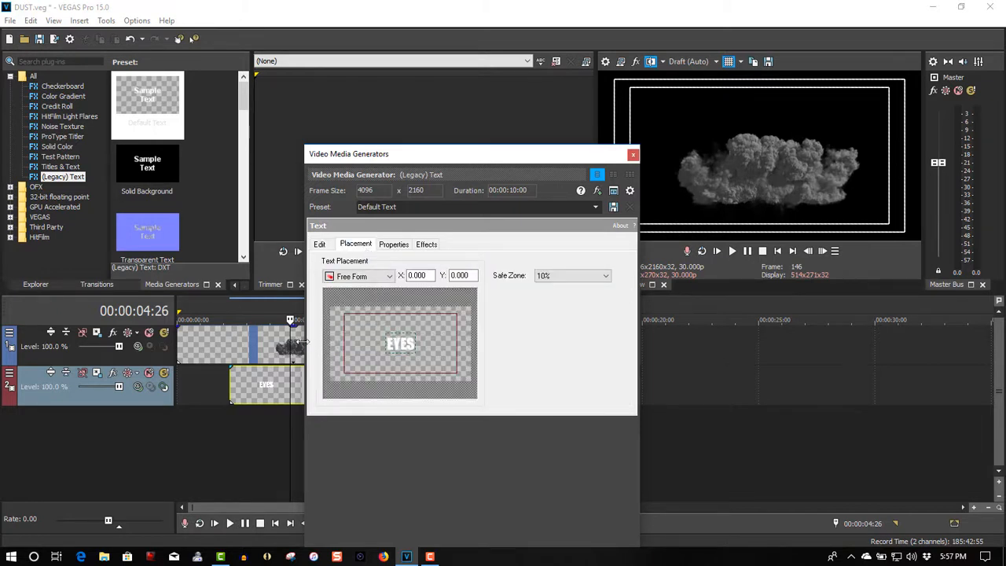
click(210, 346)
drag(211, 345, 704, 344)
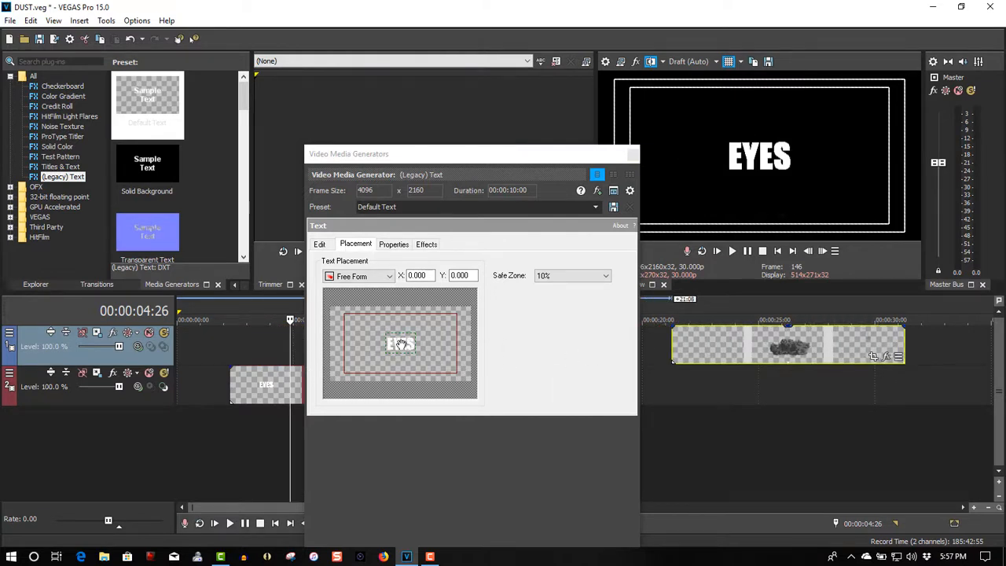
drag(400, 344, 402, 356)
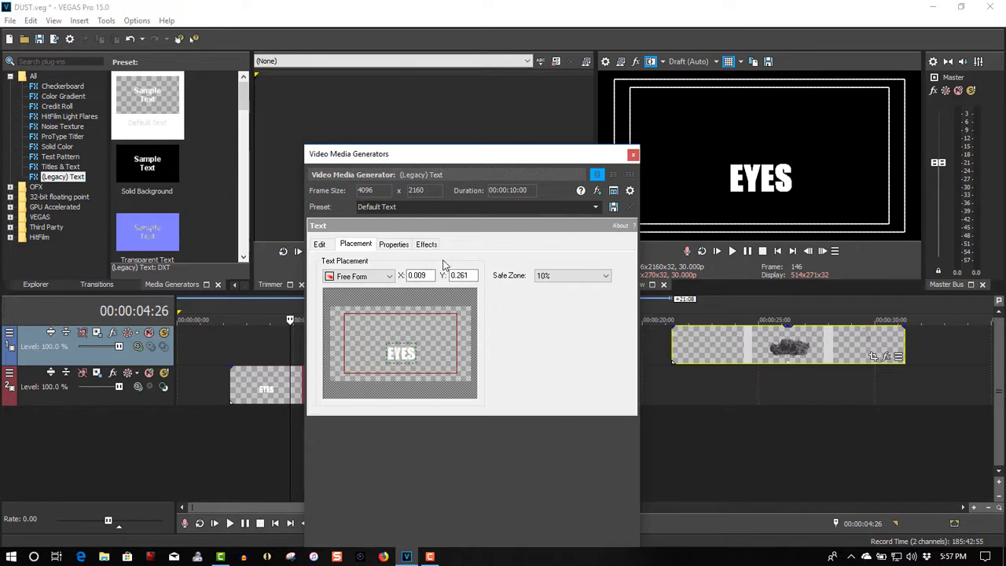
click(633, 157)
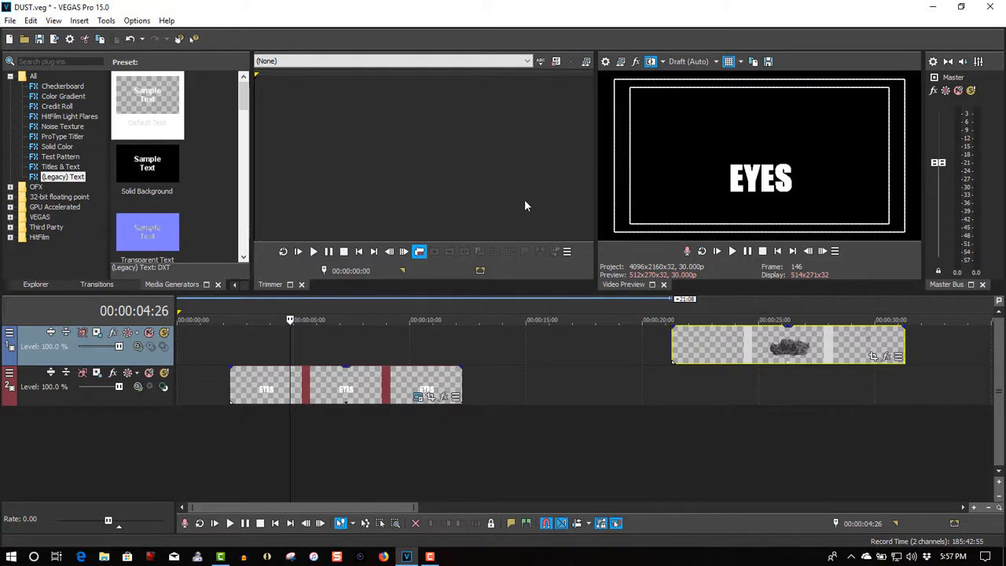
Add the macro close-up blinking eye video on a new track below the text, starting shortly before the playhead.
click(236, 284)
click(235, 284)
click(40, 287)
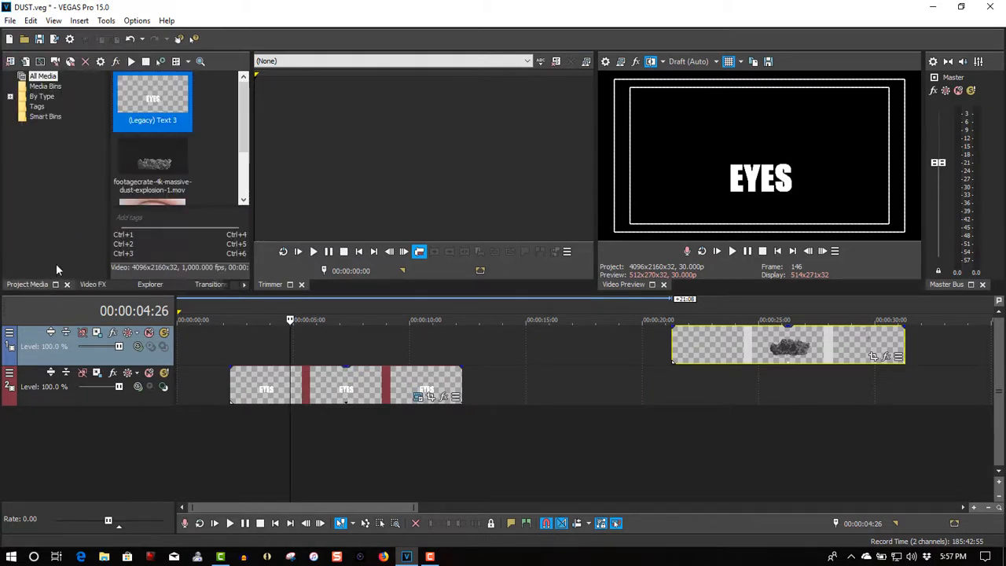
drag(241, 120, 242, 158)
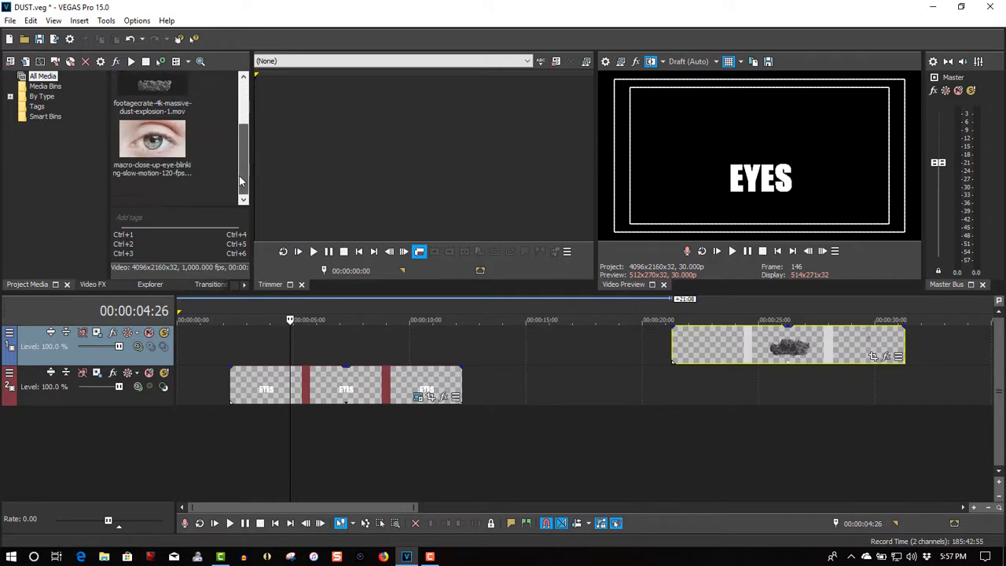
click(160, 159)
drag(160, 158, 273, 426)
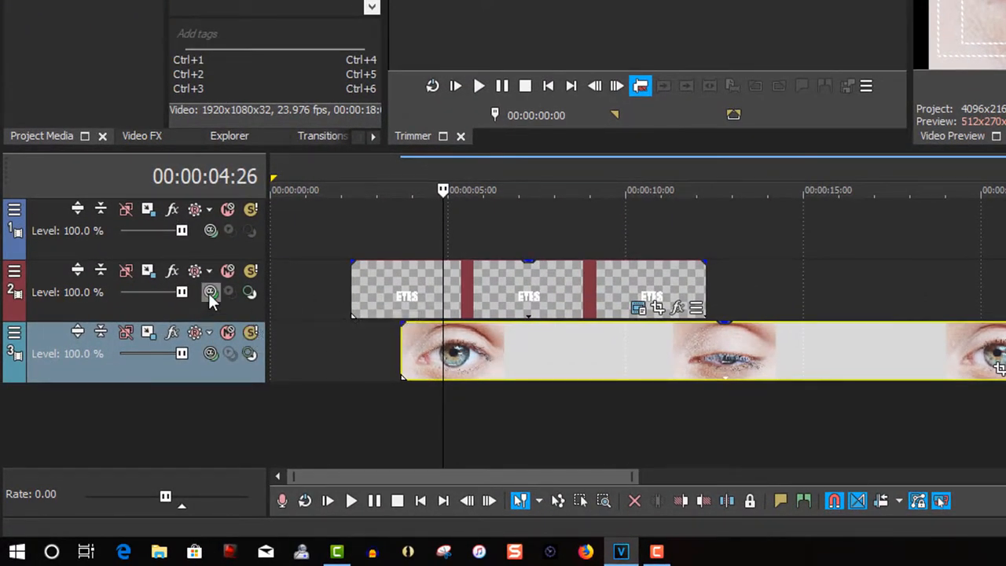
Set the text track's compositing mode to Multiply (Mask) and fade the EYES event in up to about the playhead.
click(209, 295)
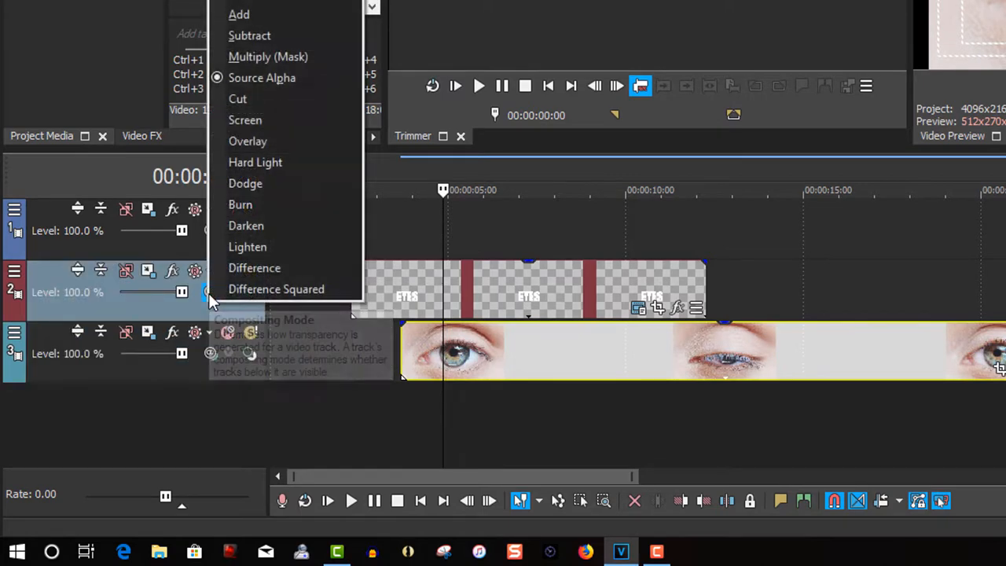
click(239, 62)
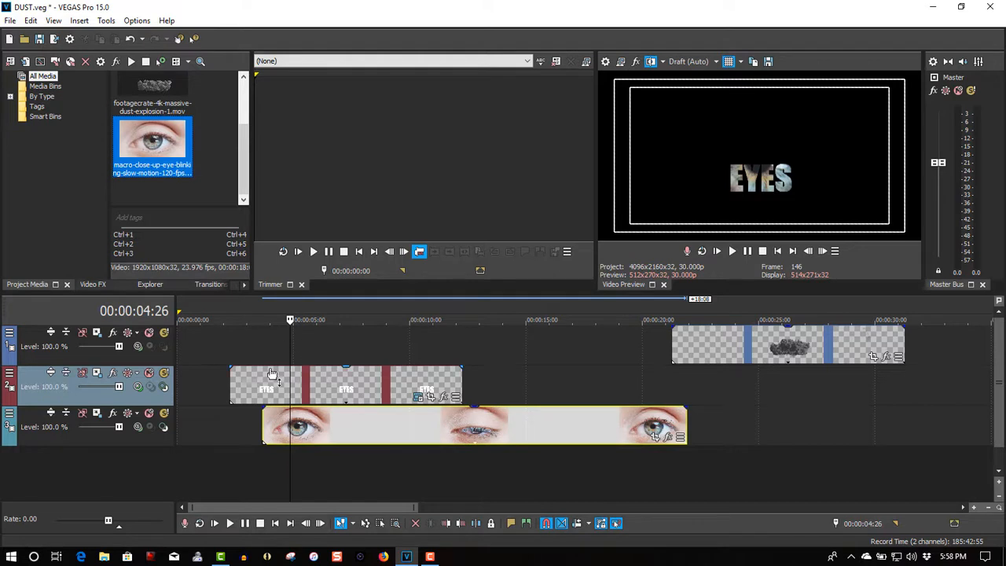
drag(230, 368, 297, 374)
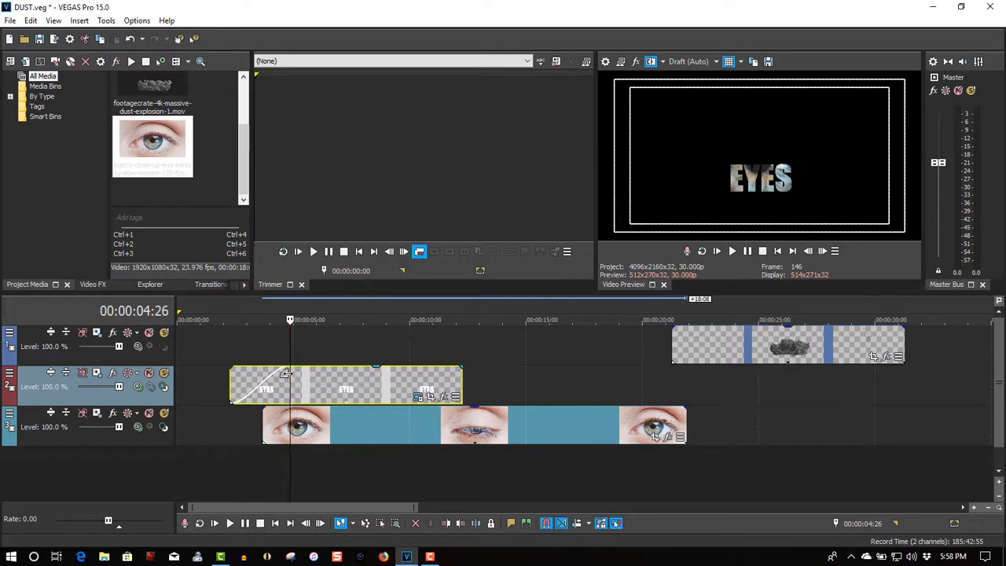
Animate the text event's Pan/Crop with a keyframe at 00:00:02:18 and a 2,048 by 1,080 crop centred at 2,048, 1,350 at 00:00:06:29.
click(430, 398)
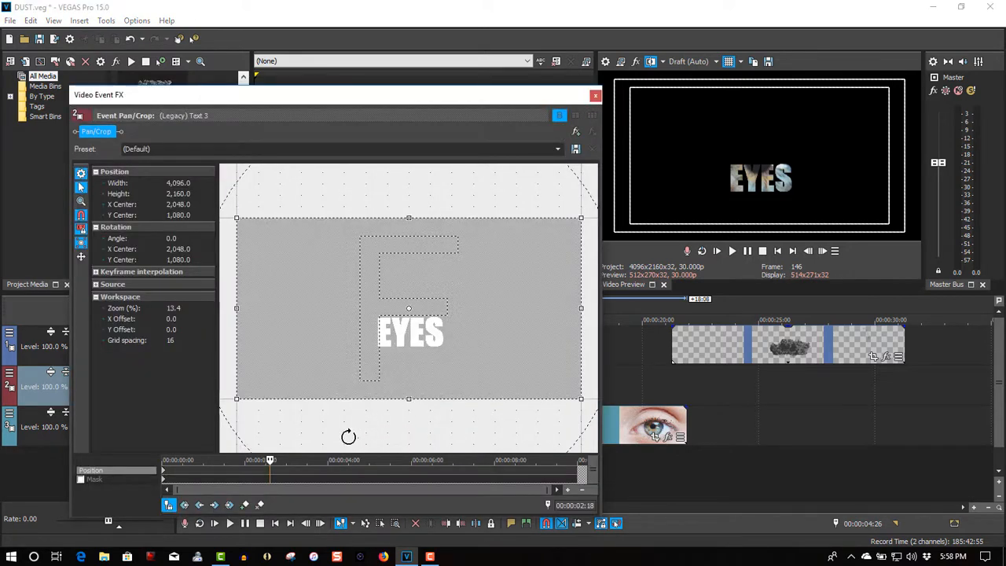
click(245, 504)
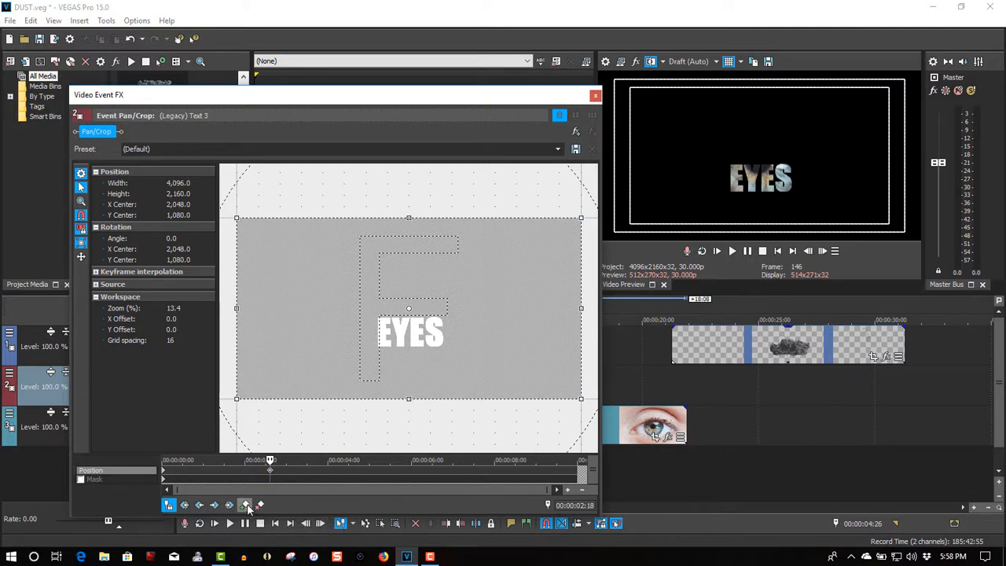
click(451, 466)
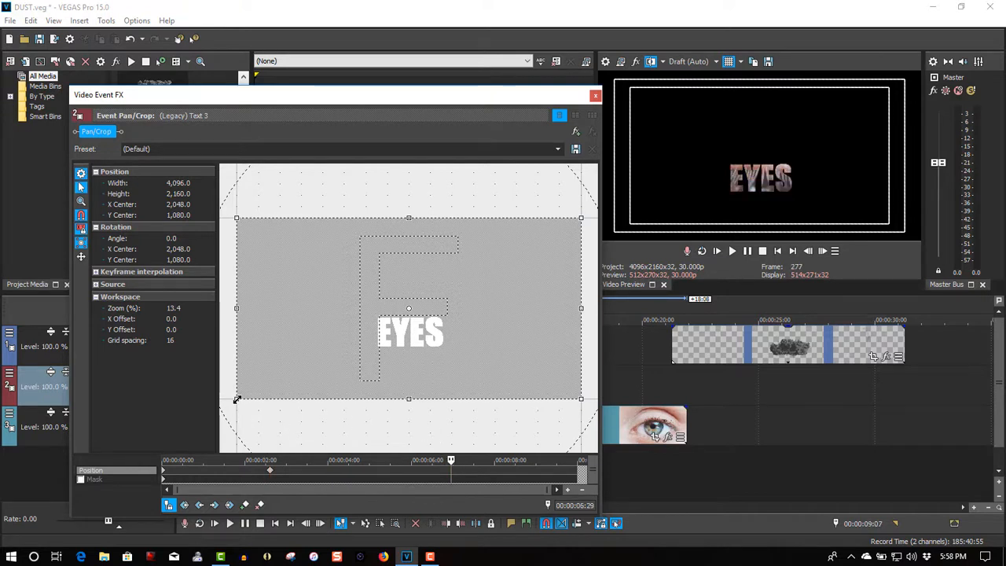
drag(243, 395, 285, 370)
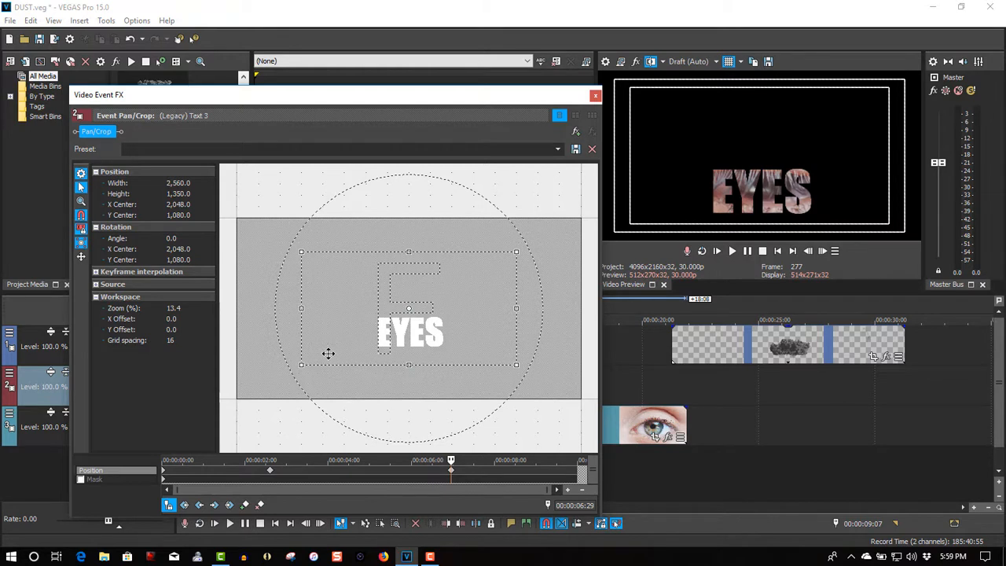
drag(328, 353, 328, 355)
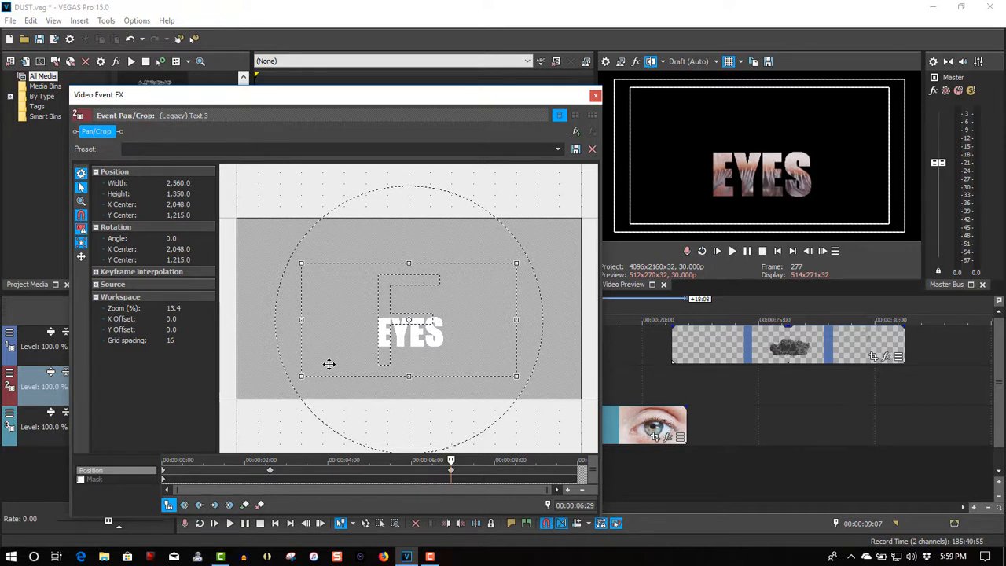
drag(329, 364, 329, 366)
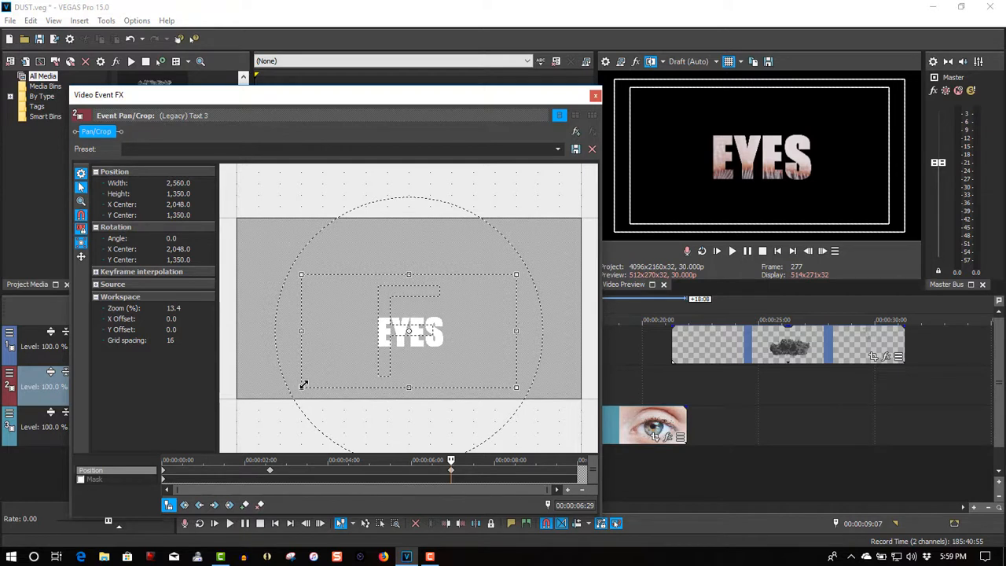
drag(310, 381, 312, 379)
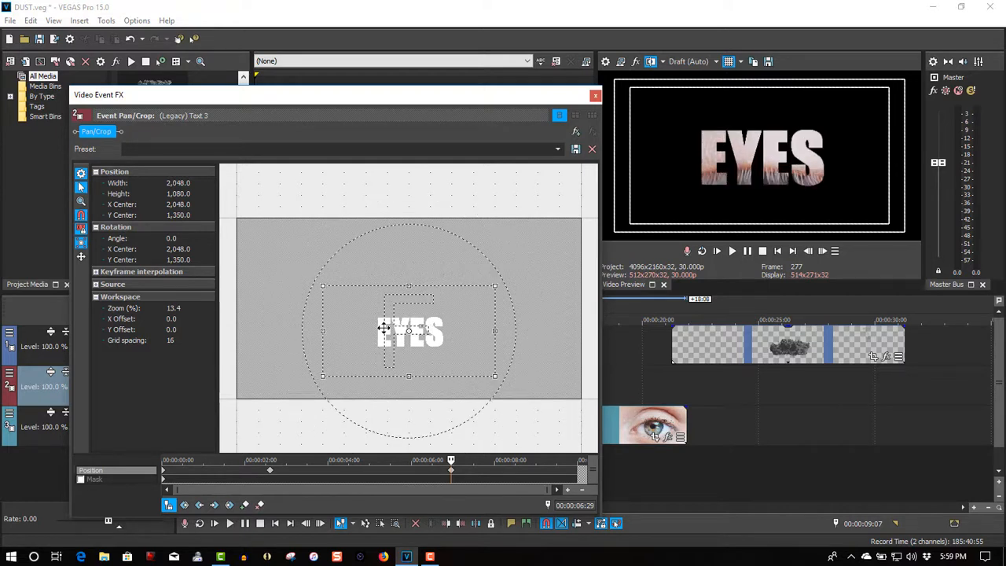
Close the crop settings and preview the EYES text animation from about 00:00:02:15.
click(595, 95)
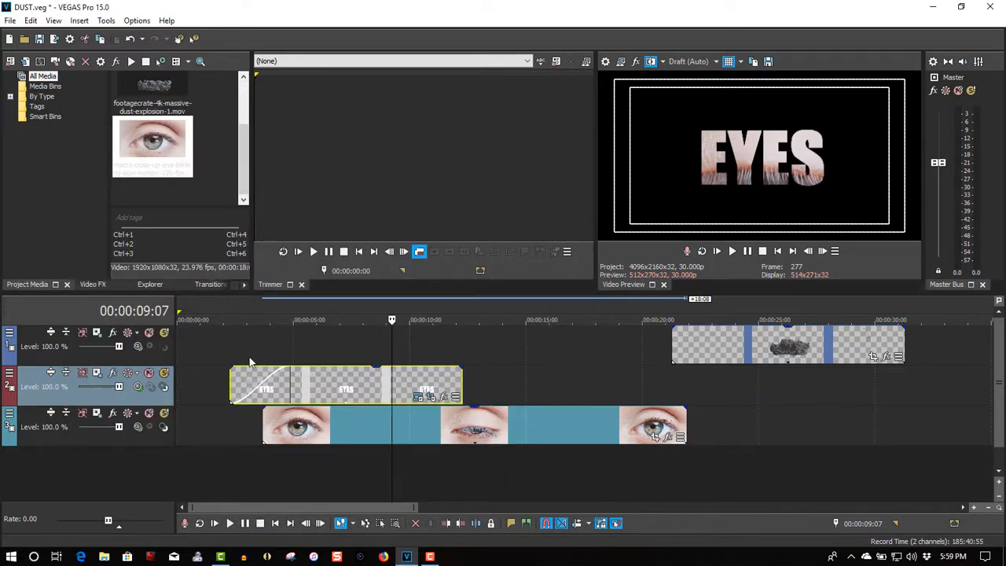
click(235, 336)
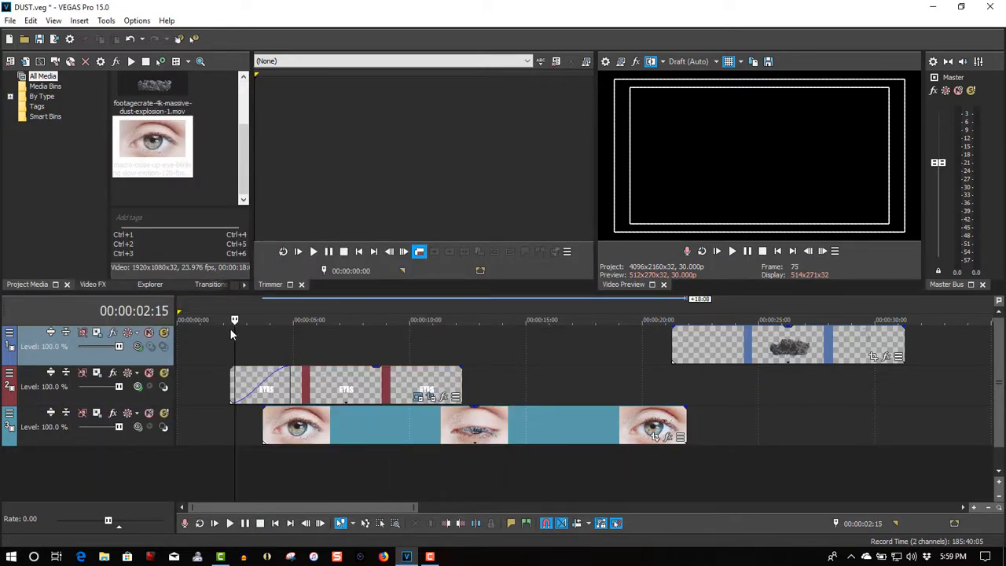
click(733, 253)
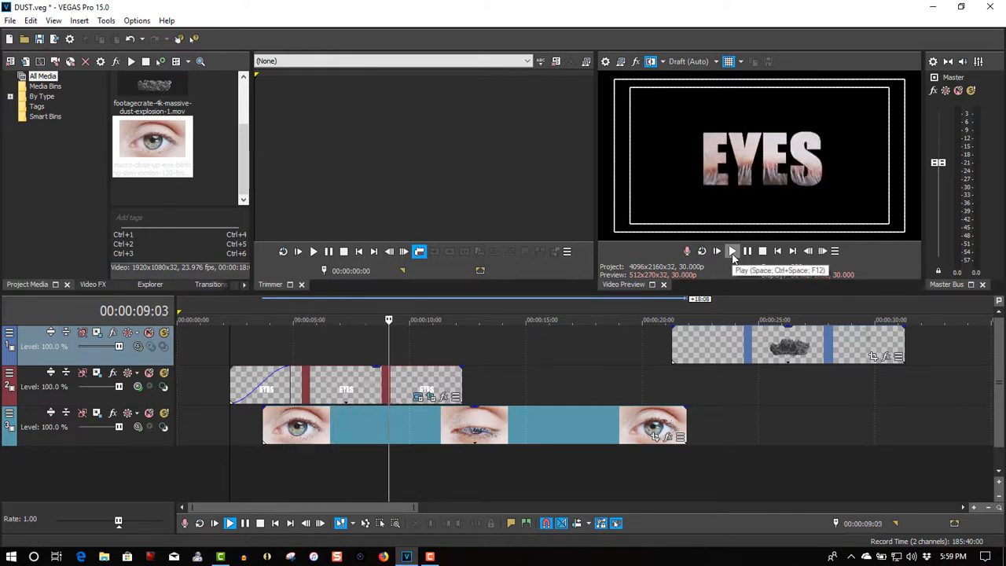
click(747, 252)
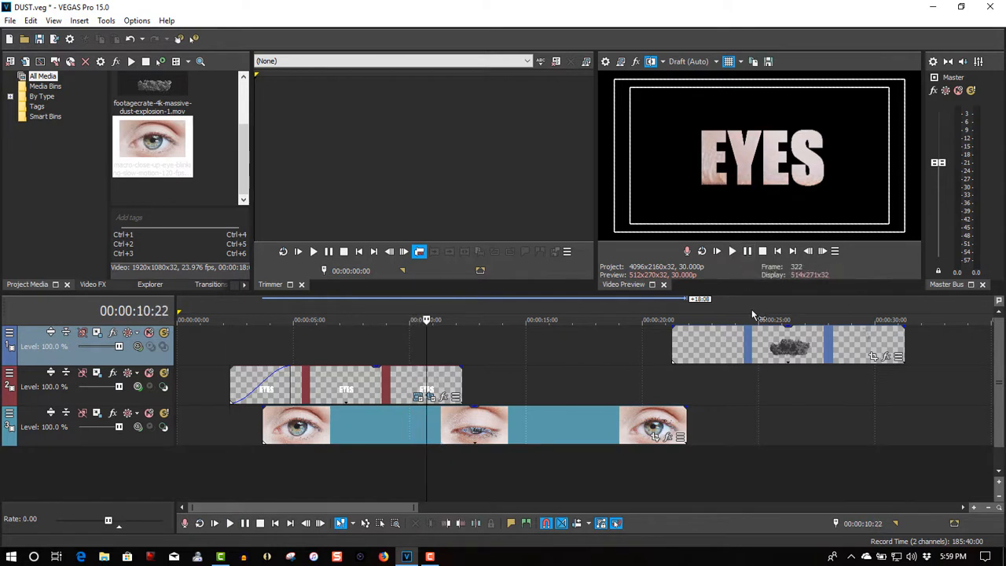
Move the dust explosion clip to the start of the timeline and play the composite from the beginning.
drag(758, 340, 646, 347)
drag(393, 364, 187, 387)
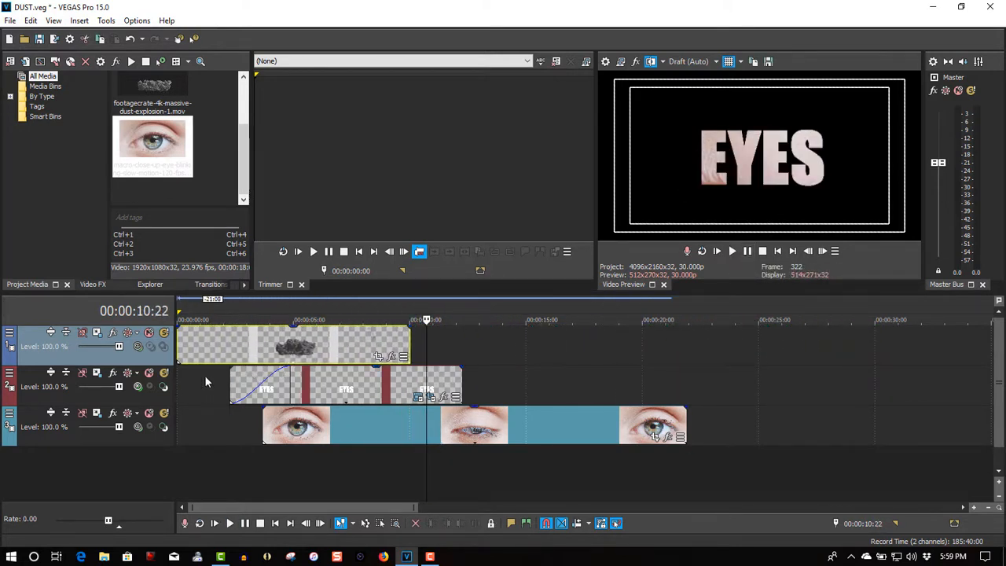
click(777, 252)
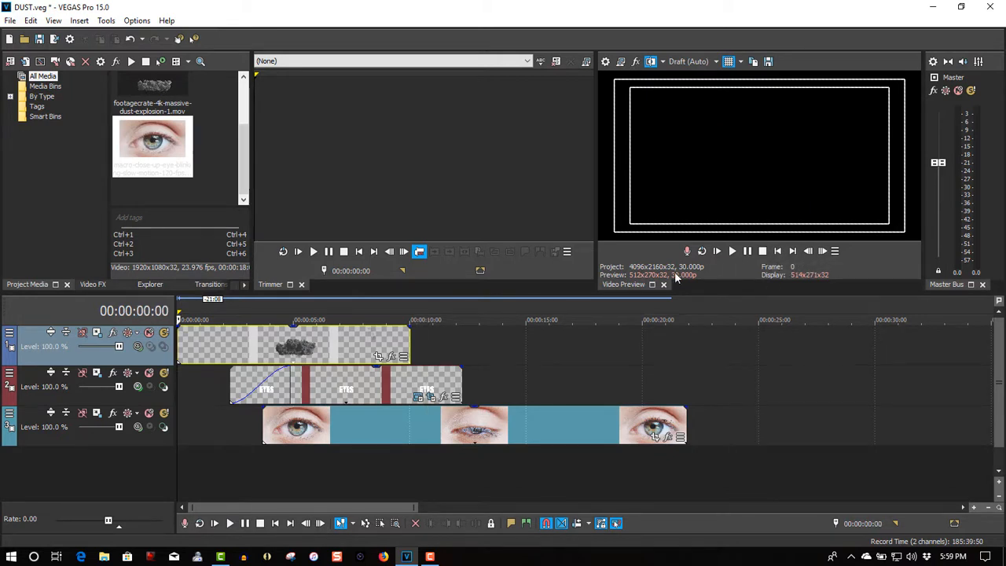
click(732, 252)
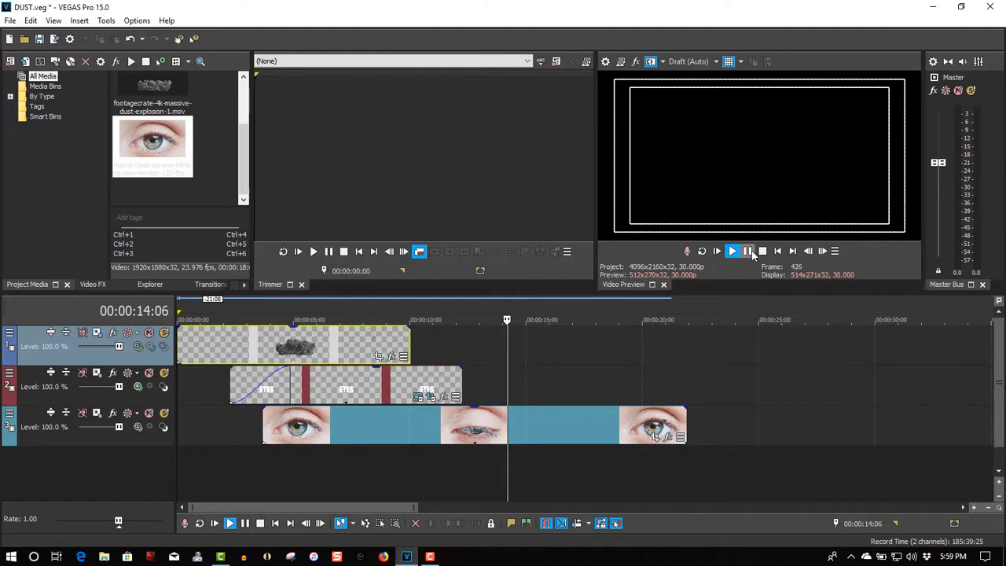
key(space)
Extend the EYES text event to the end of the eye video and play the composite from the beginning.
drag(461, 377, 685, 372)
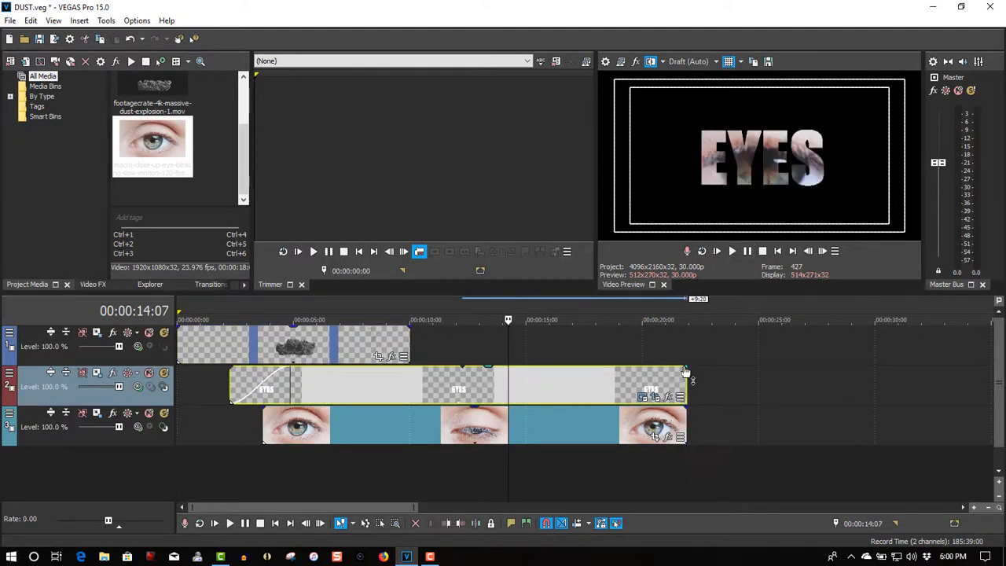
click(777, 251)
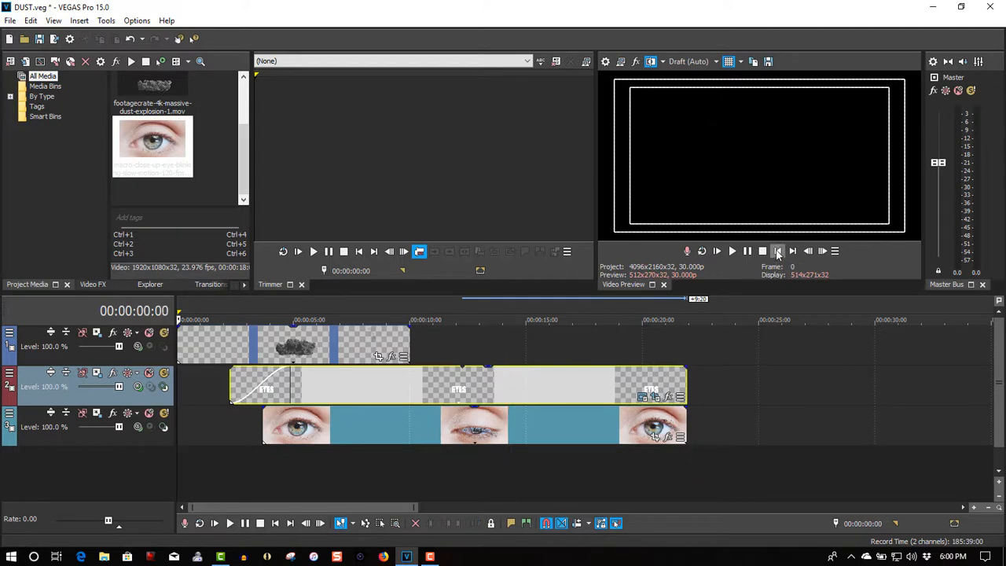
click(732, 250)
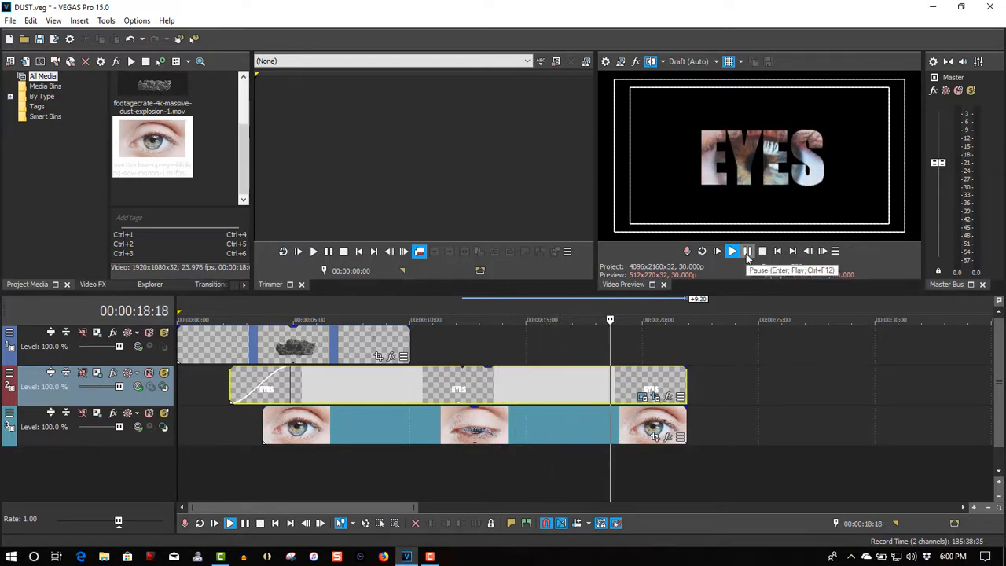
click(748, 253)
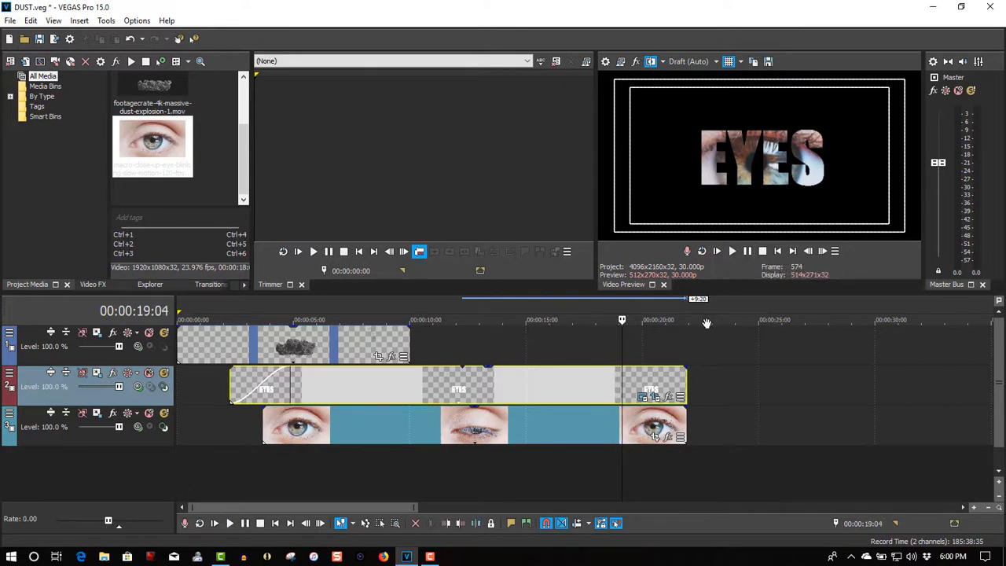